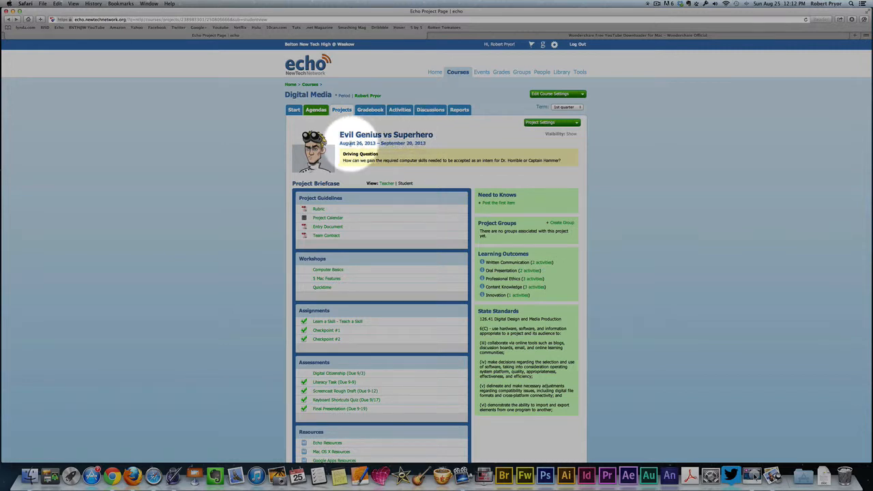
# Open the project's Rubric resource, review the content knowledge rubric in Preview, and return to Safari.
pyautogui.click(320, 210)
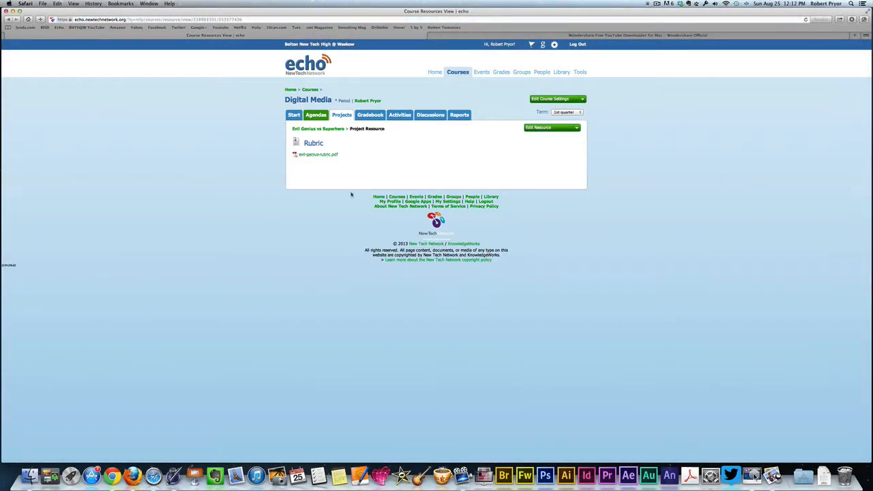
pyautogui.click(770, 475)
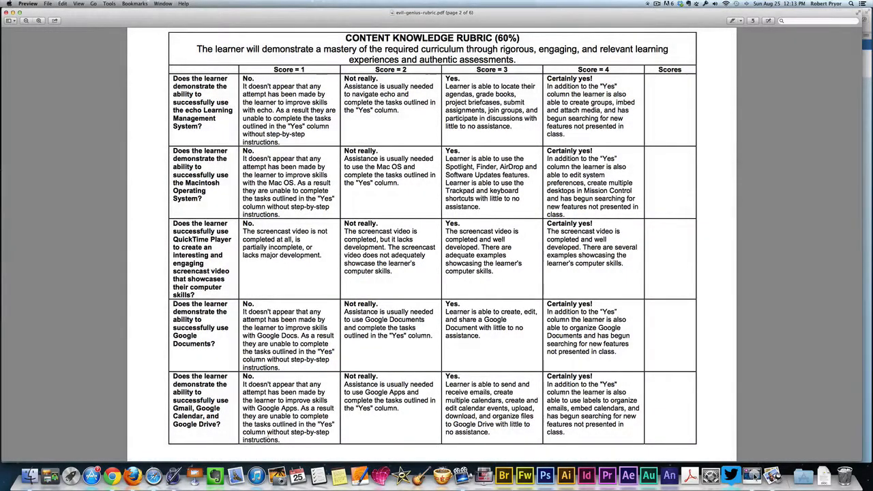
pyautogui.click(153, 475)
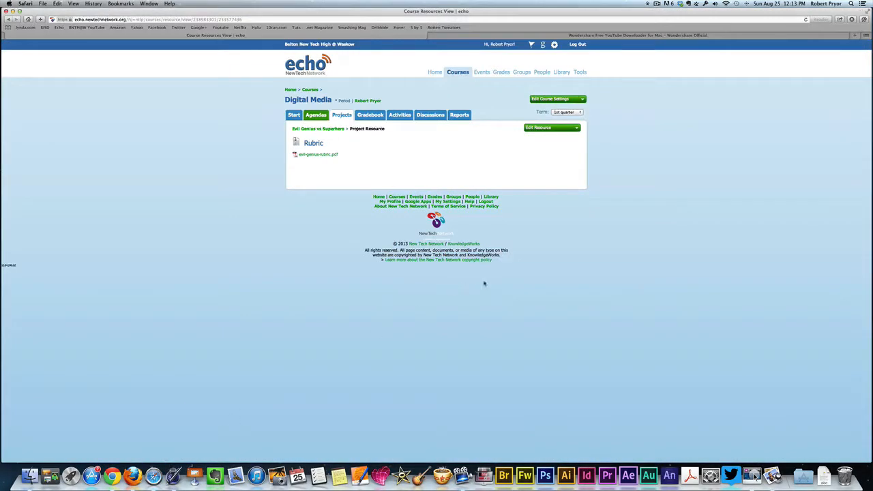
# Go from echo to Google Drive and create a new Google document.
pyautogui.press('F1')
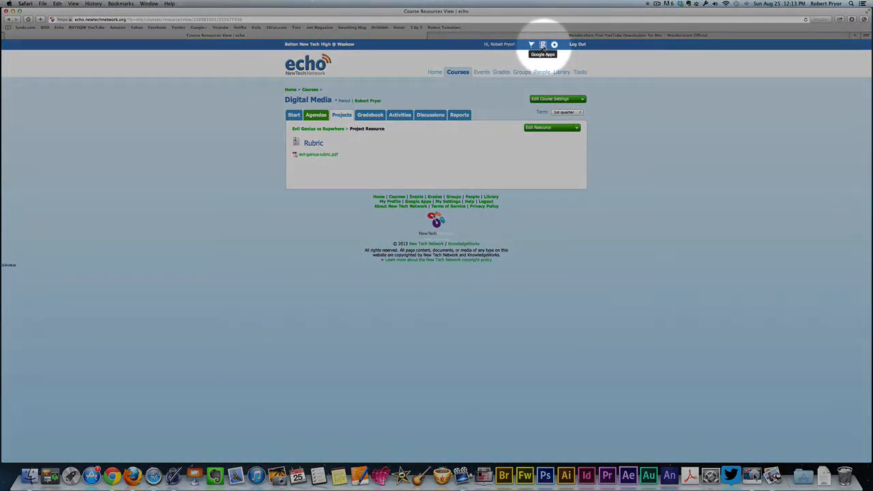
pyautogui.click(543, 45)
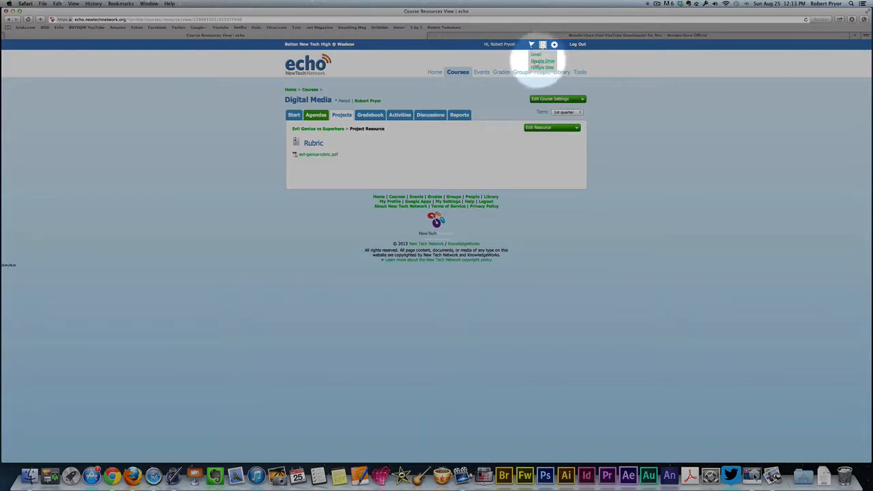
pyautogui.click(543, 61)
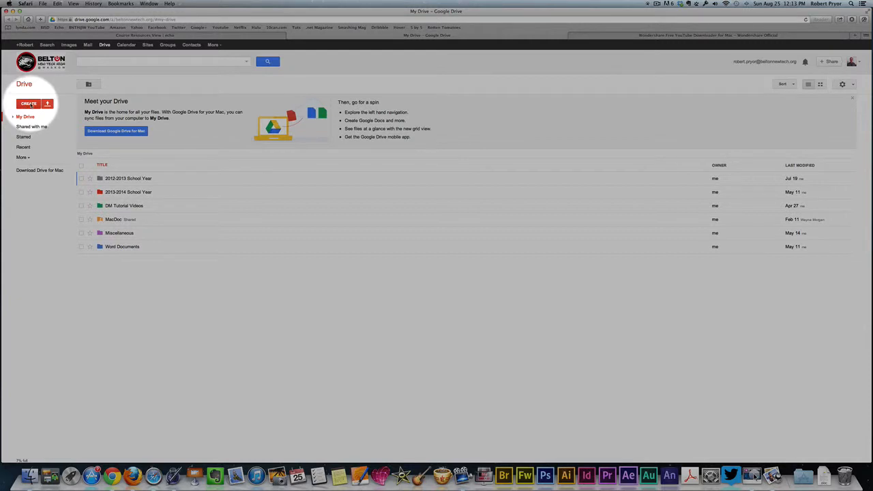
pyautogui.click(29, 104)
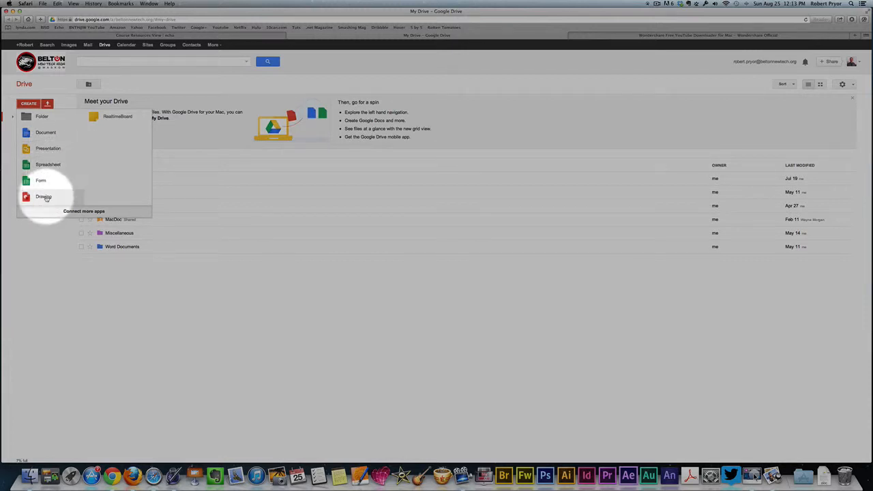
pyautogui.click(45, 133)
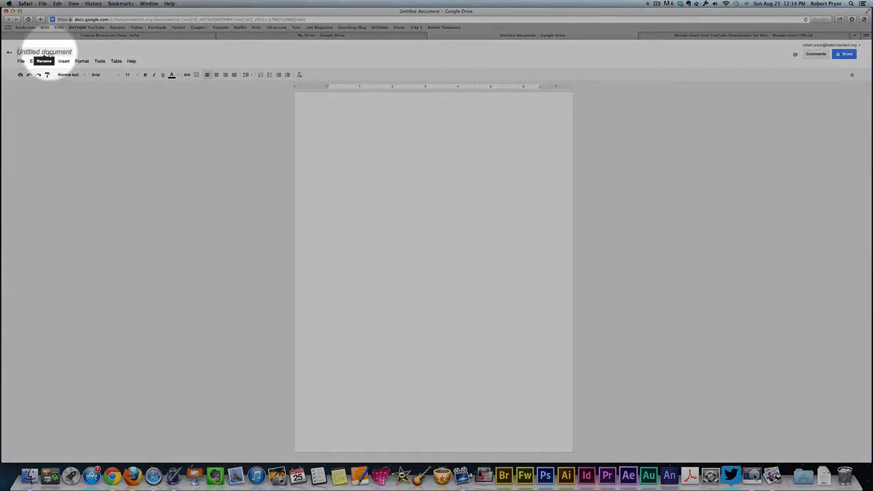
# Rename the untitled document "Google Doc" and write "BNTH is da bomb #kaizen" in it.
pyautogui.click(43, 52)
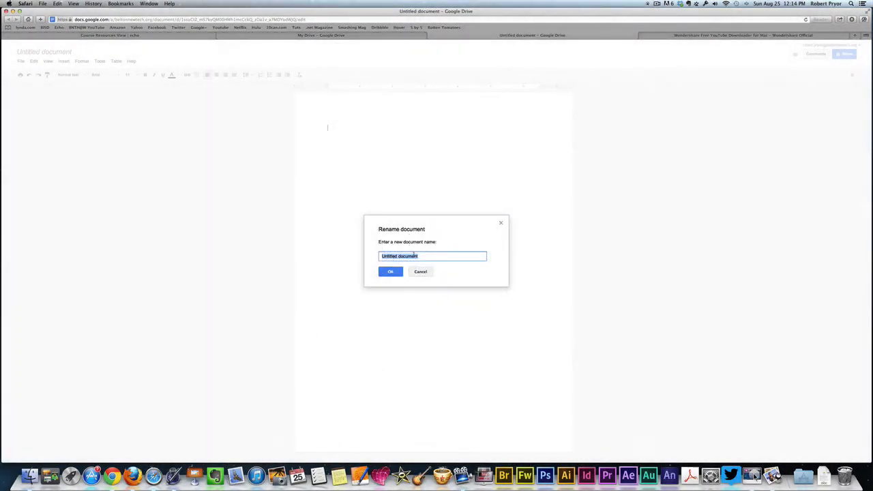
pyautogui.write('Google Doc')
pyautogui.click(400, 272)
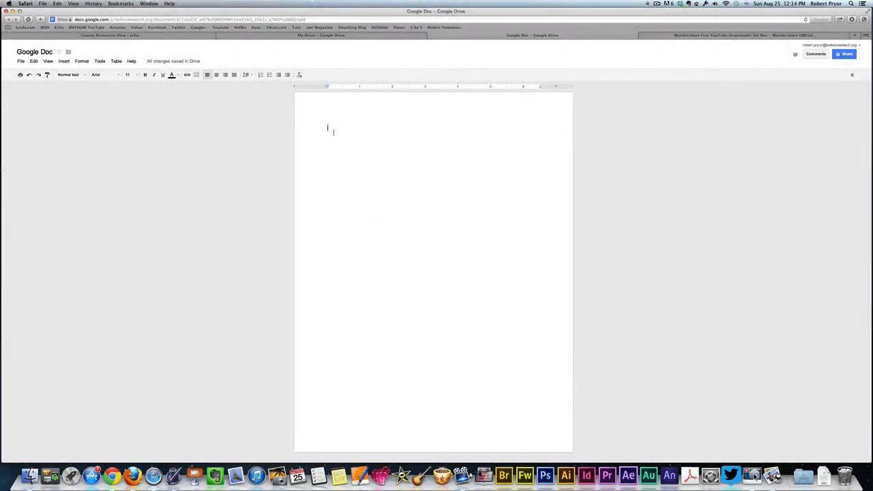
pyautogui.write('BNTH is da bomb #kaizen')
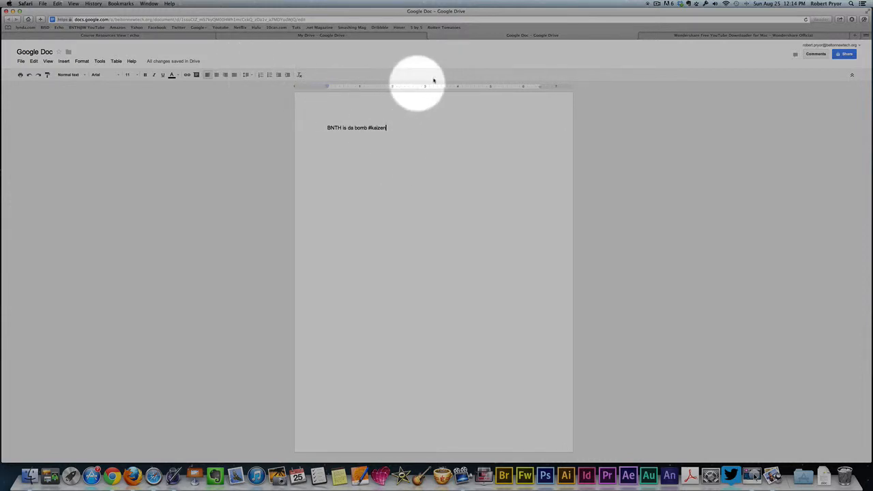
# Close the document, check the Google Documents criteria in the rubric PDF in Preview, and return to Drive in Safari.
pyautogui.click(435, 36)
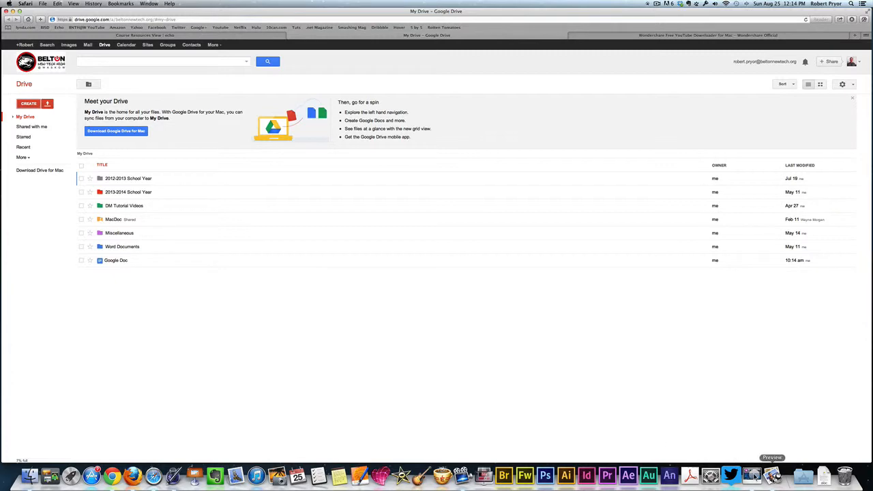
pyautogui.click(773, 476)
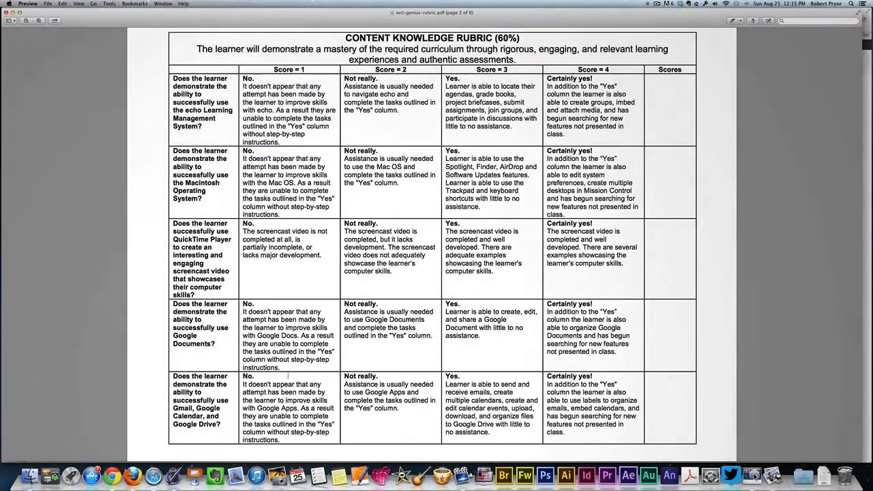
pyautogui.click(154, 476)
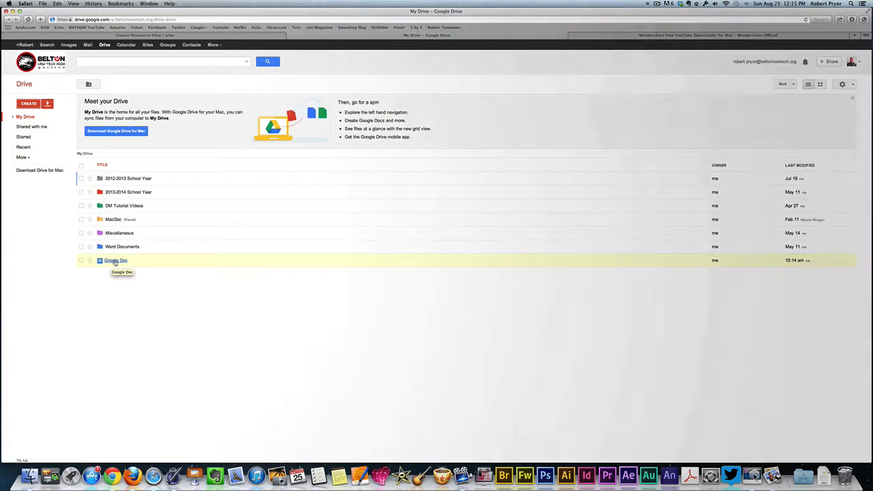
# Add "#YOLO" on a new line below the existing text of Google Doc and open the document's sharing settings.
pyautogui.click(115, 262)
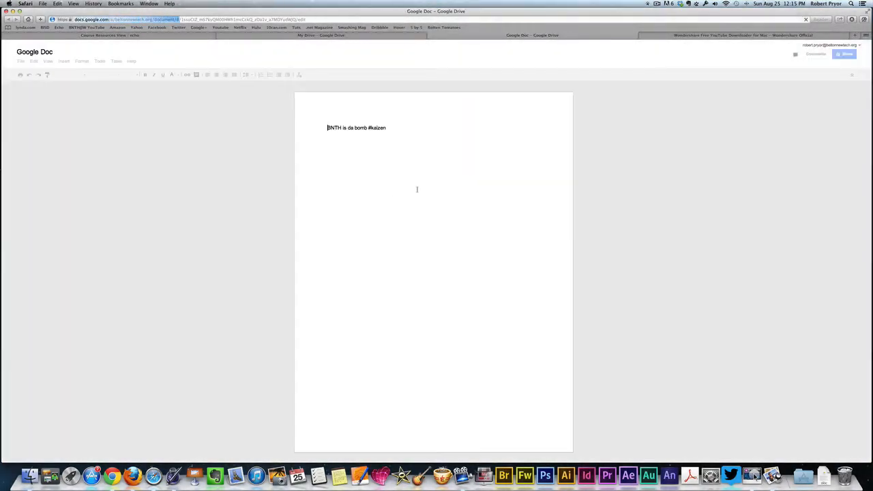
pyautogui.click(413, 138)
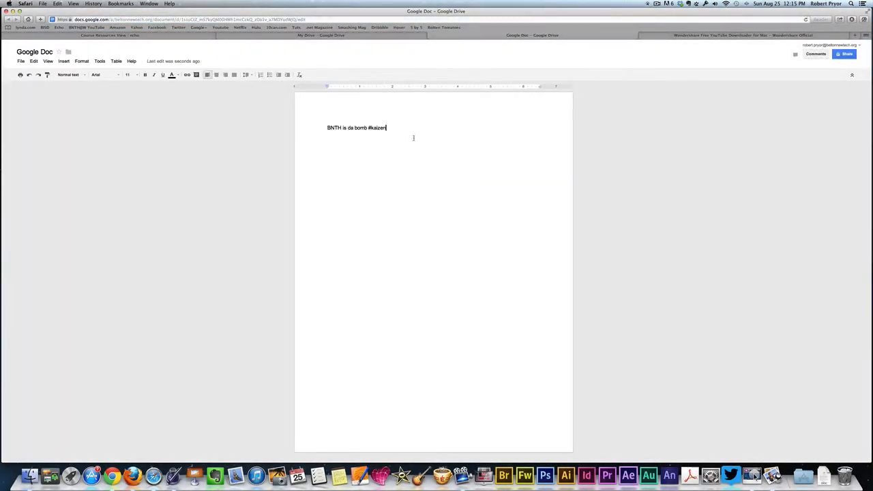
pyautogui.press('Return')
pyautogui.write('#YOLO')
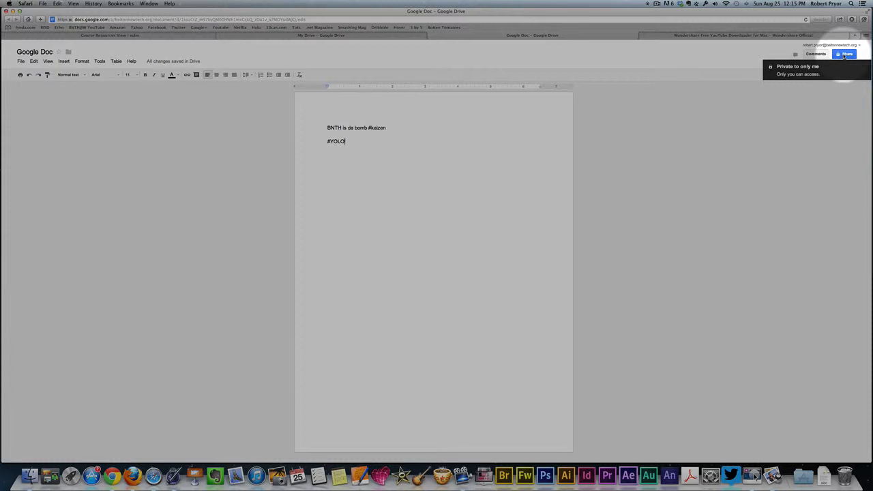
pyautogui.click(844, 55)
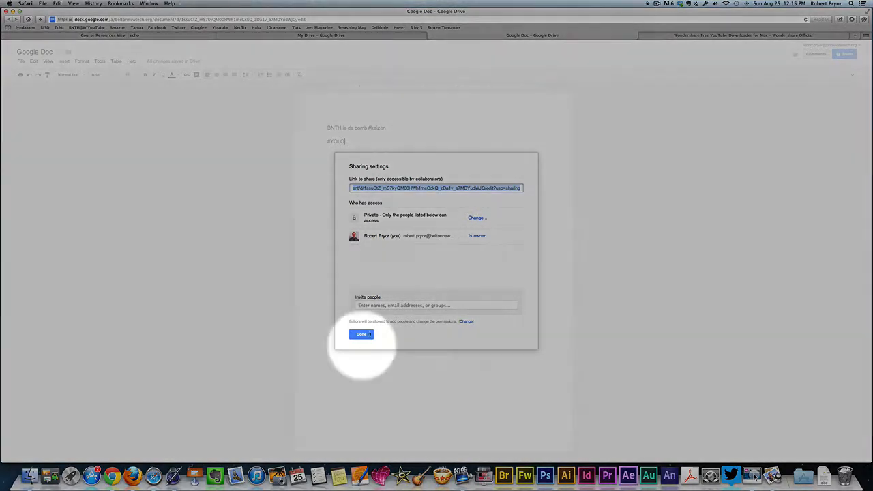
# Try out an invitation for a collaborator with Can view and Can edit permissions and an optional message, and cancel it.
pyautogui.click(368, 305)
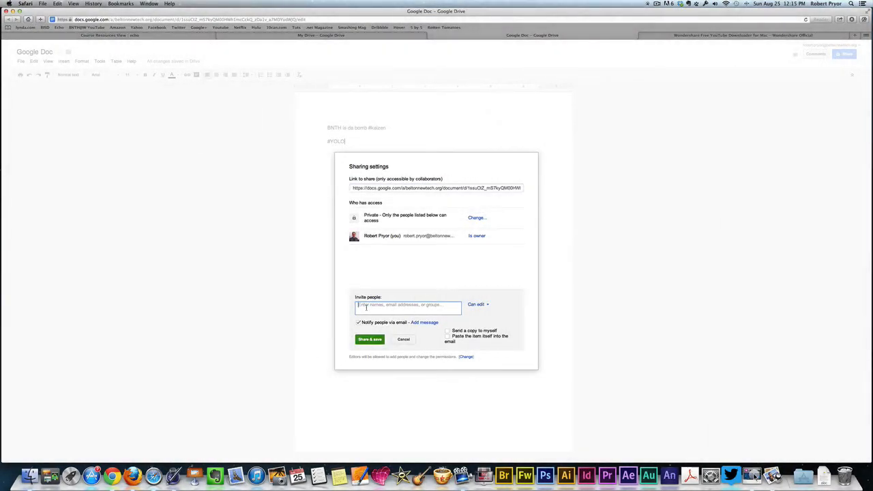
pyautogui.write('mark')
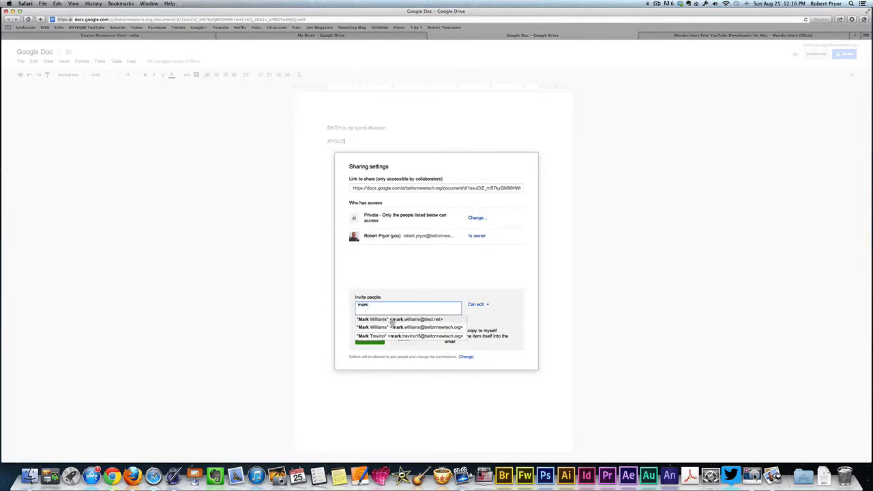
pyautogui.click(423, 331)
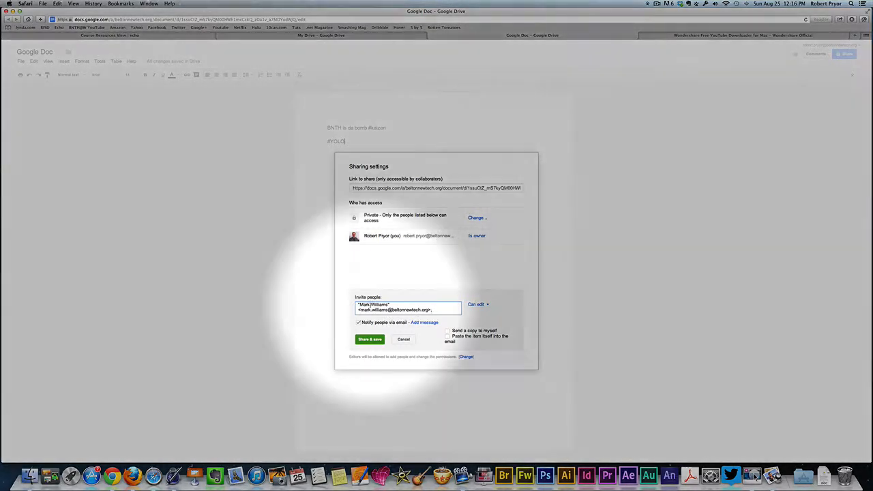
pyautogui.click(476, 306)
pyautogui.click(477, 335)
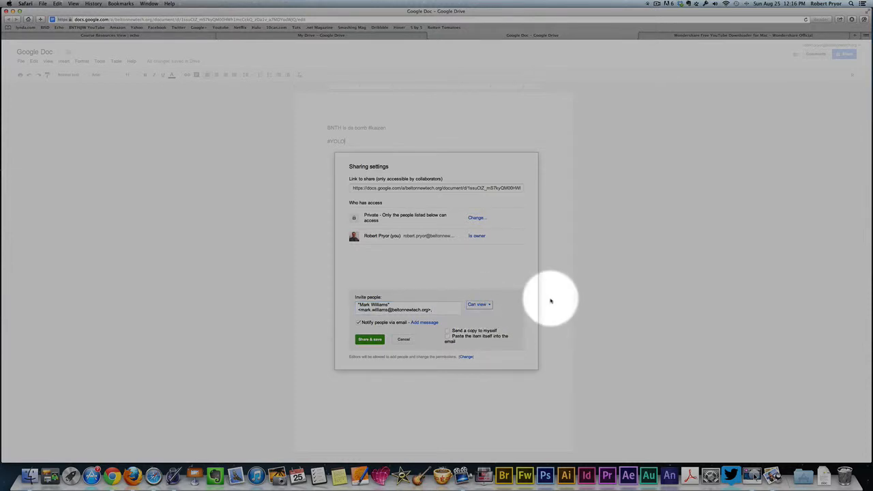
pyautogui.click(489, 307)
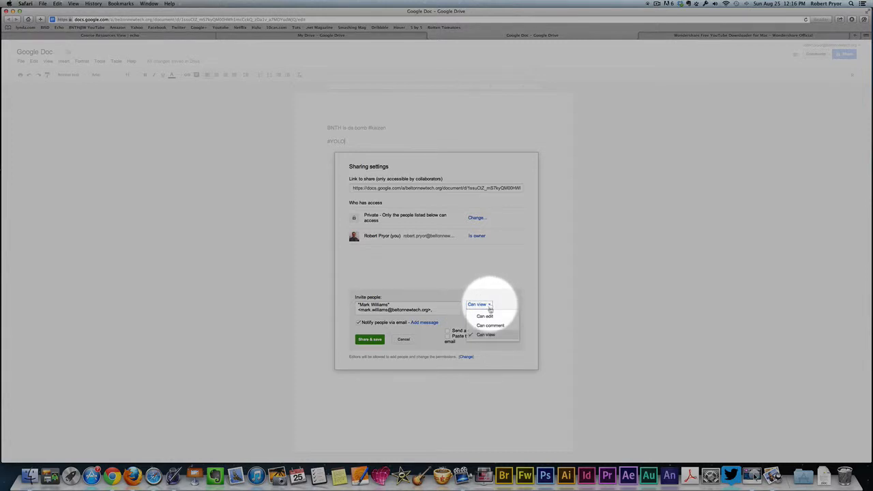
pyautogui.click(485, 316)
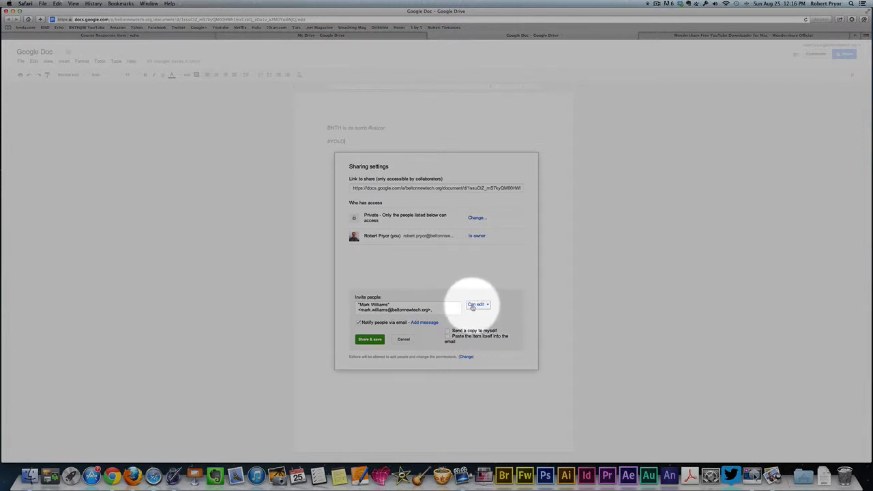
pyautogui.click(423, 323)
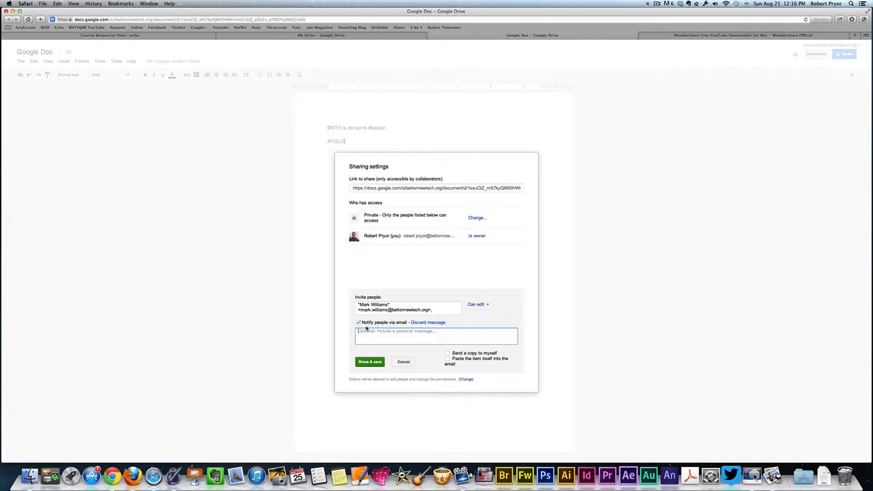
pyautogui.click(404, 362)
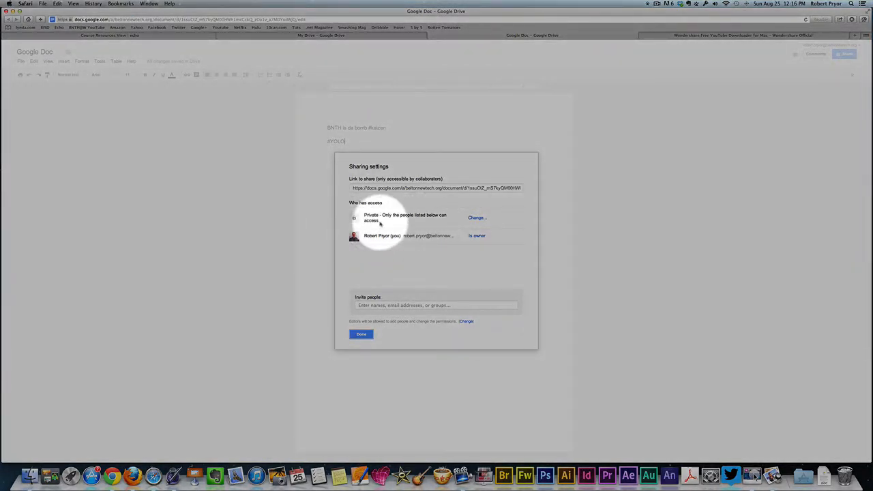
# Change the document's visibility to Anyone with the link, set the access to Can edit, and save.
pyautogui.click(477, 219)
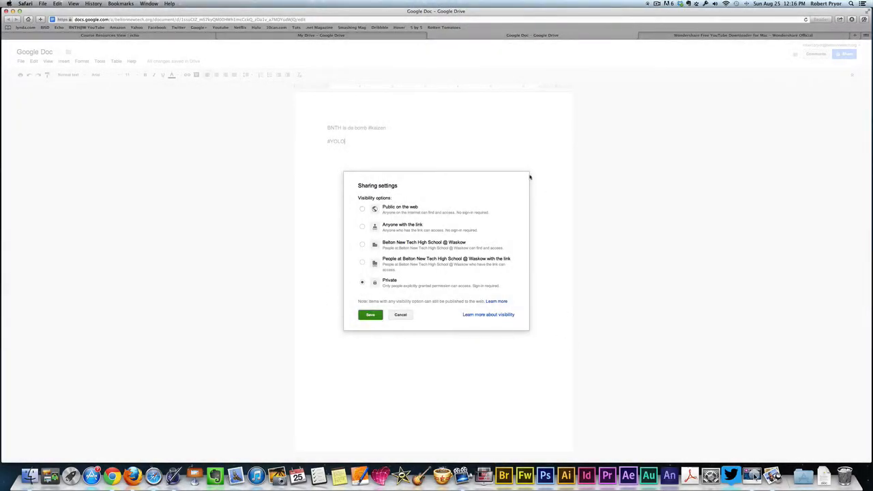
pyautogui.click(362, 210)
pyautogui.click(362, 227)
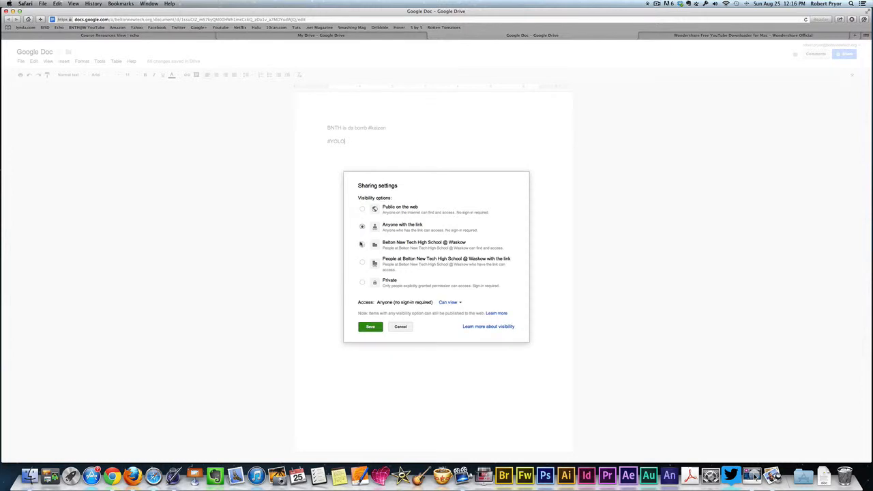
pyautogui.click(362, 244)
pyautogui.click(362, 282)
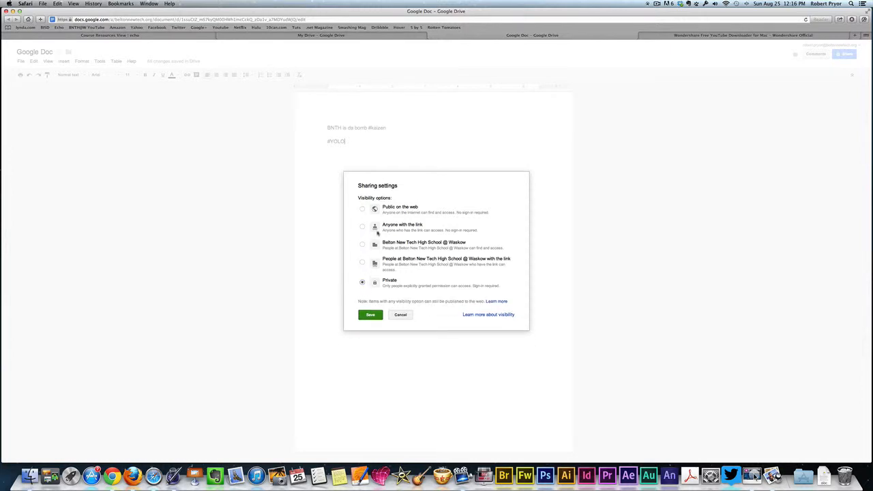
pyautogui.click(363, 210)
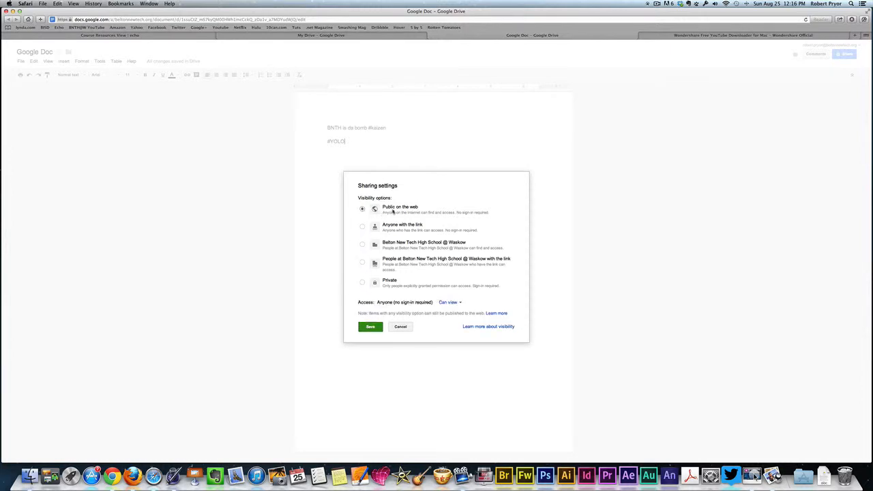
pyautogui.click(363, 245)
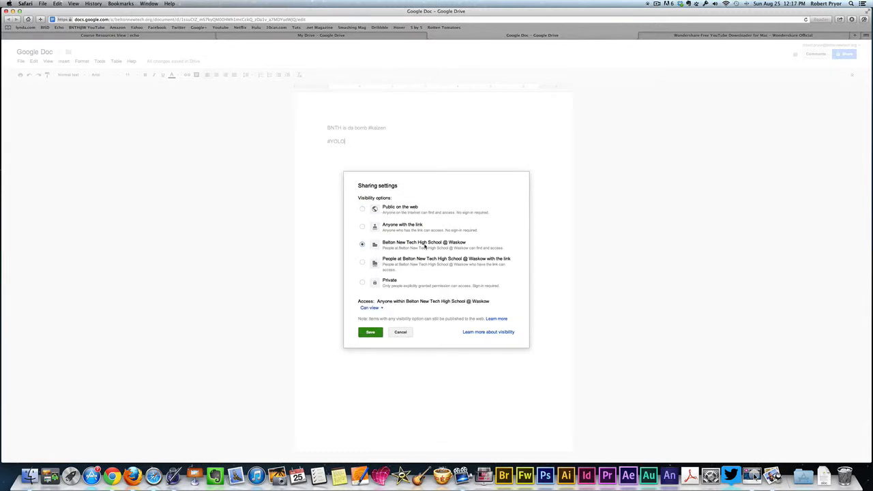
pyautogui.click(362, 227)
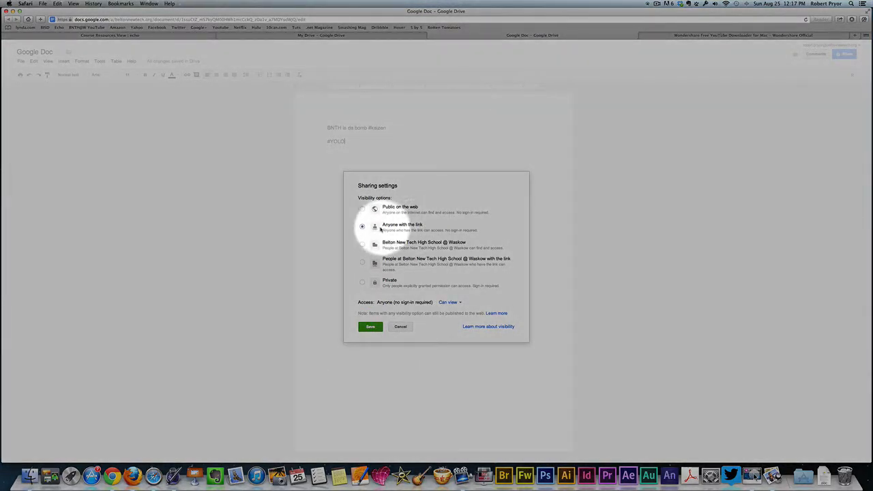
pyautogui.click(450, 302)
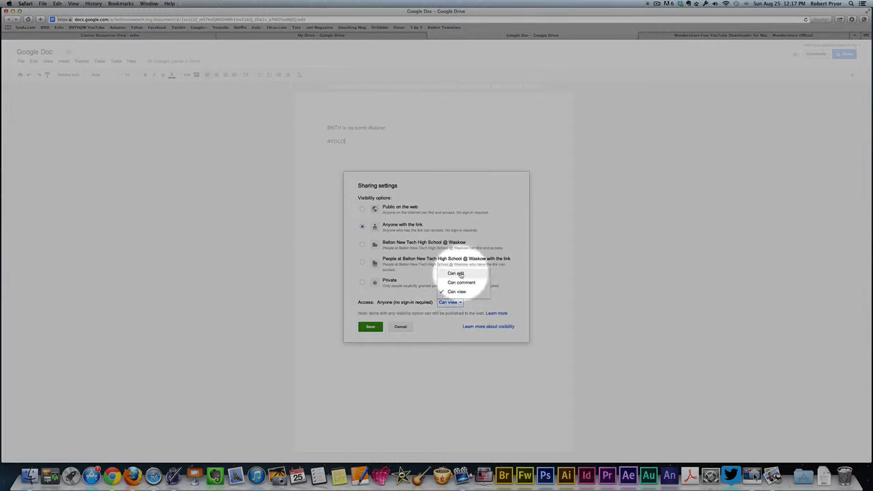
pyautogui.click(456, 273)
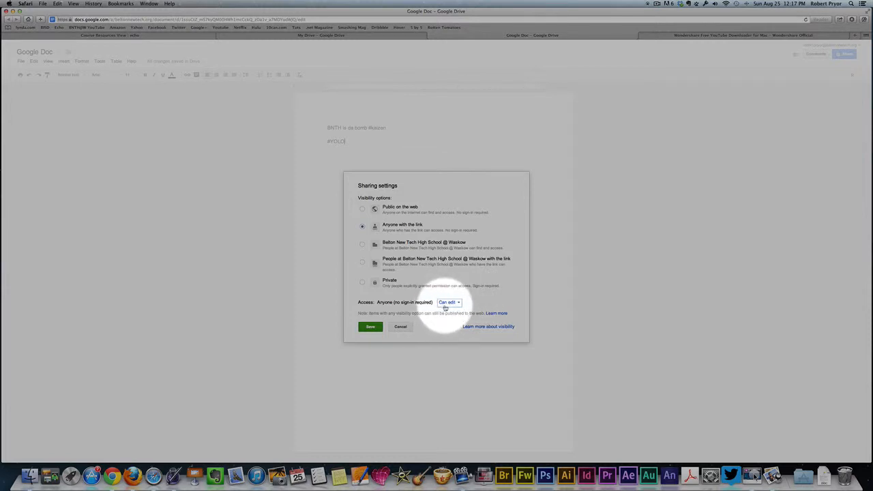
pyautogui.click(370, 326)
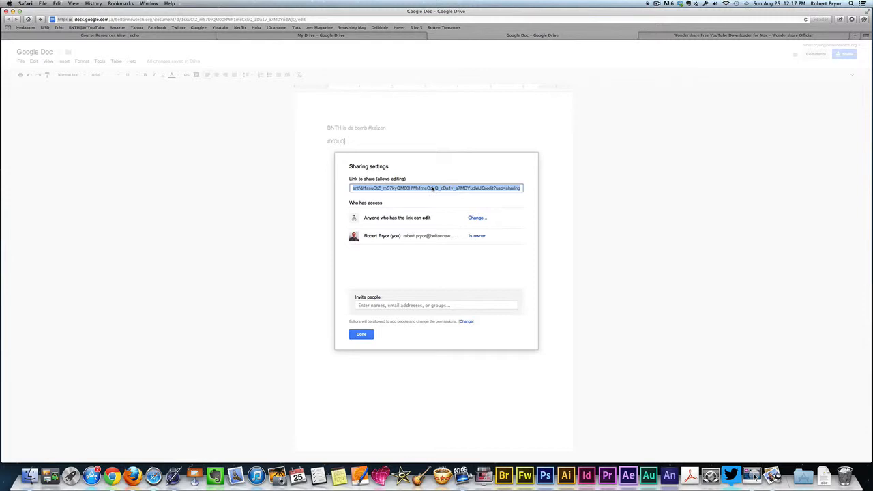
# Copy the document's sharing link and close the sharing settings.
pyautogui.rightClick(433, 189)
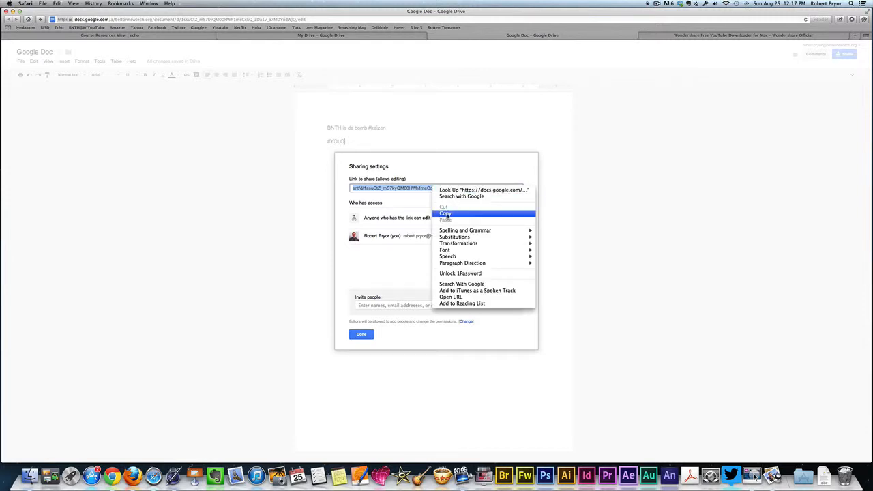
pyautogui.click(444, 214)
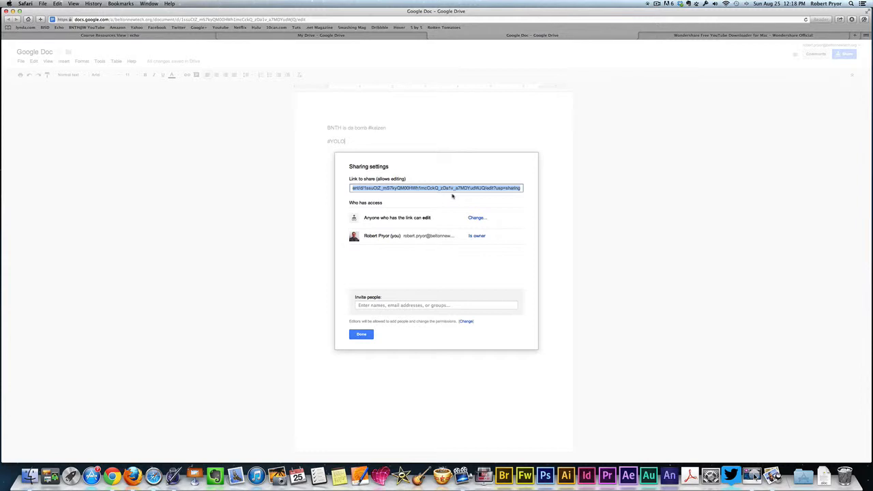
pyautogui.click(364, 334)
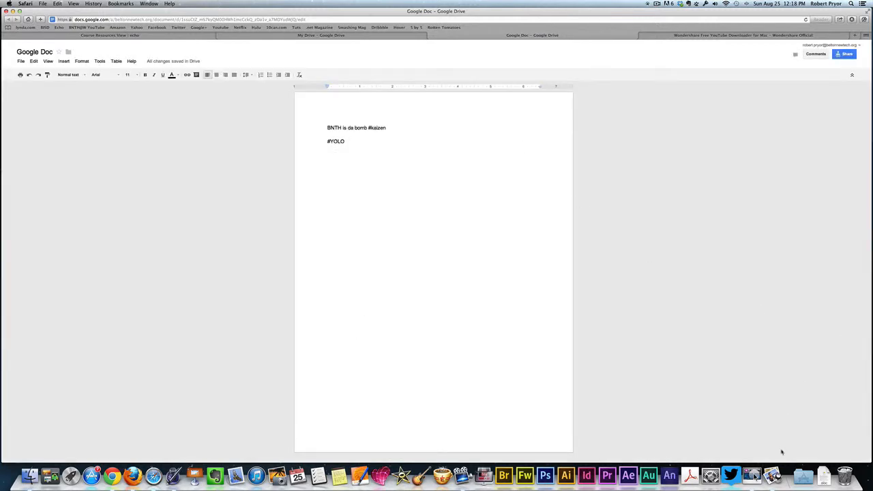
# Check the Google Documents row of the rubric in Preview, return to Safari and close Google Doc to show My Drive.
pyautogui.click(772, 475)
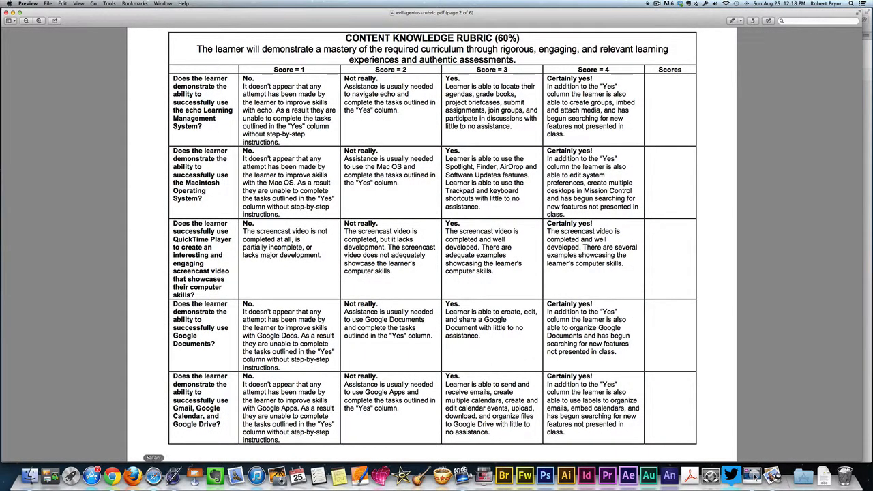
pyautogui.click(154, 475)
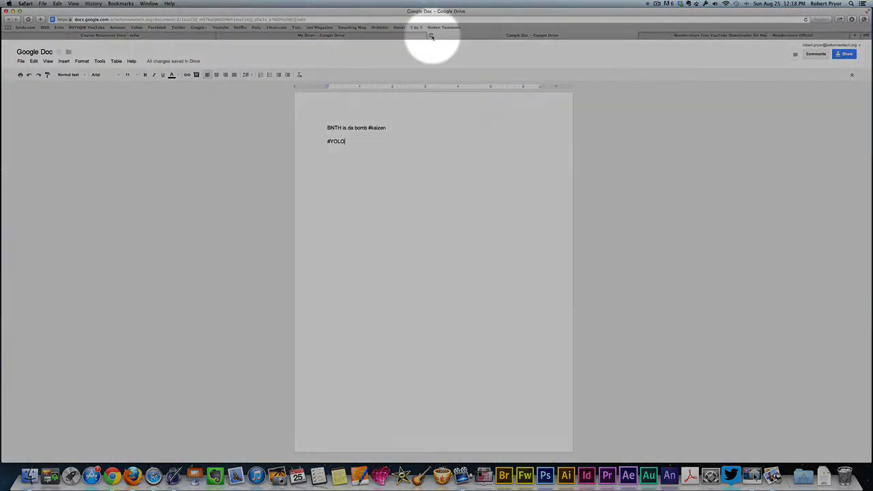
pyautogui.click(431, 35)
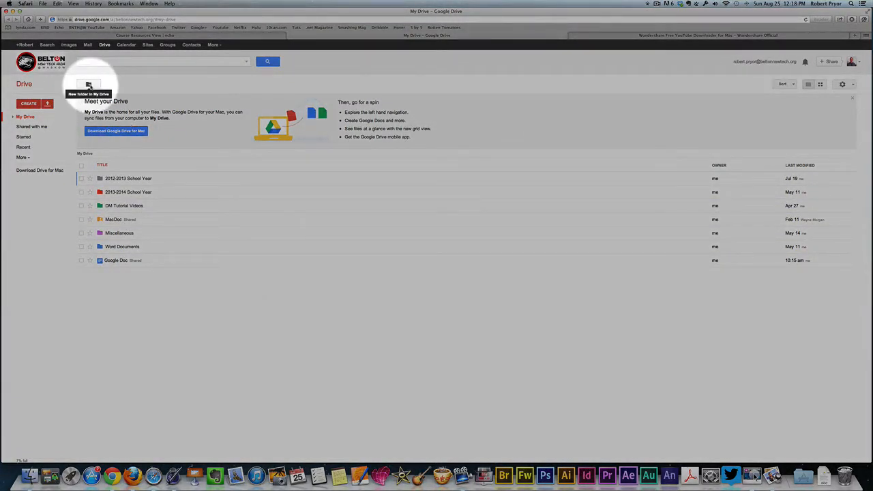
# Create a new folder named English in My Drive.
pyautogui.click(88, 85)
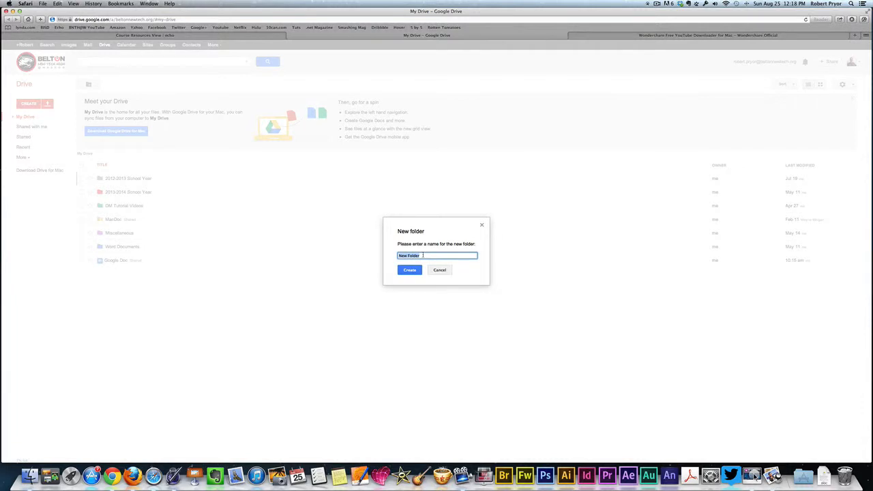
pyautogui.write('English')
pyautogui.click(409, 270)
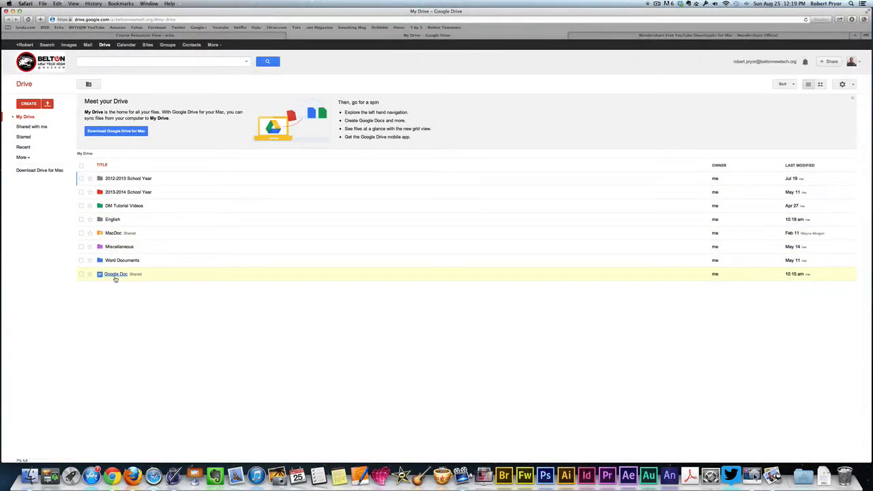
# Move the Google Doc file from My Drive into the English folder.
pyautogui.moveTo(114, 279); pyautogui.dragTo(141, 234)
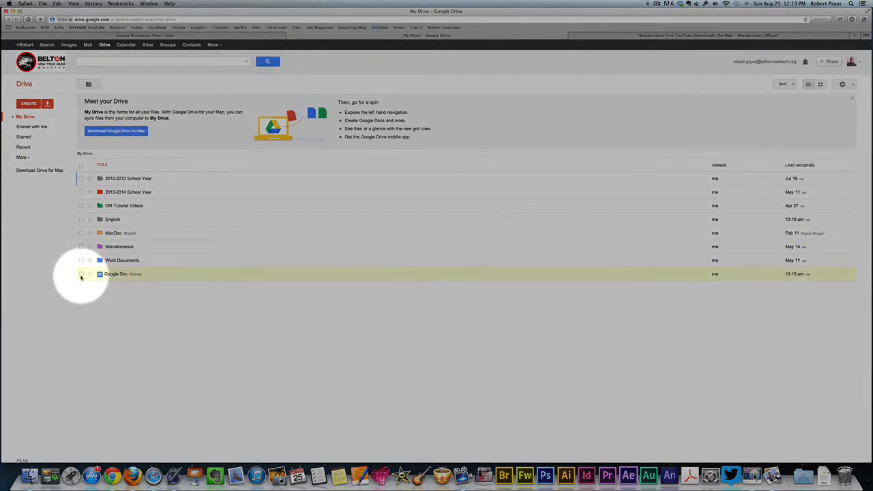
pyautogui.click(81, 274)
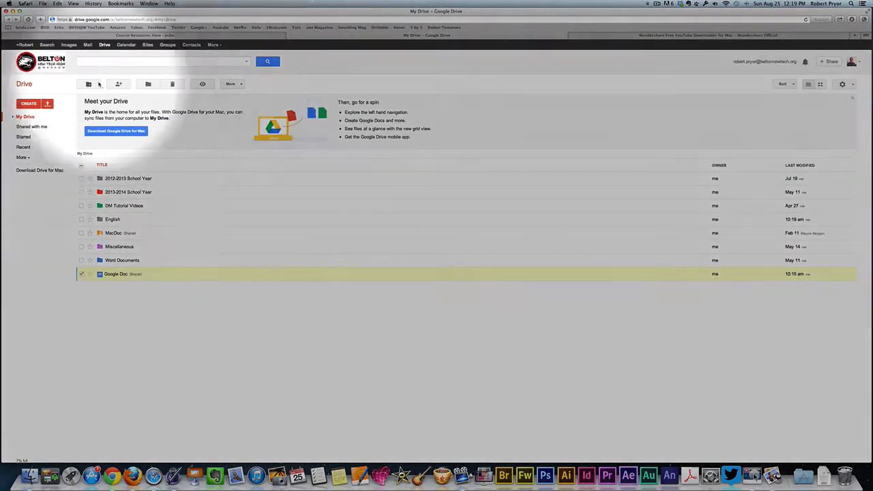
pyautogui.click(81, 273)
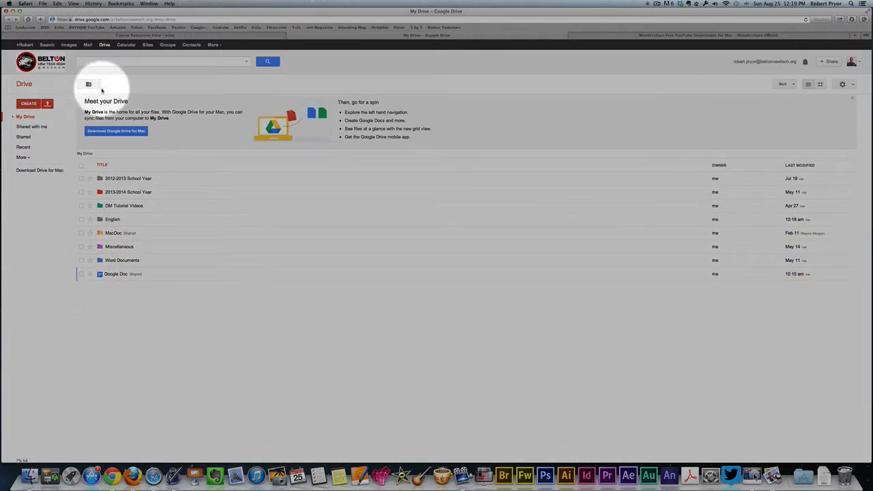
pyautogui.click(81, 273)
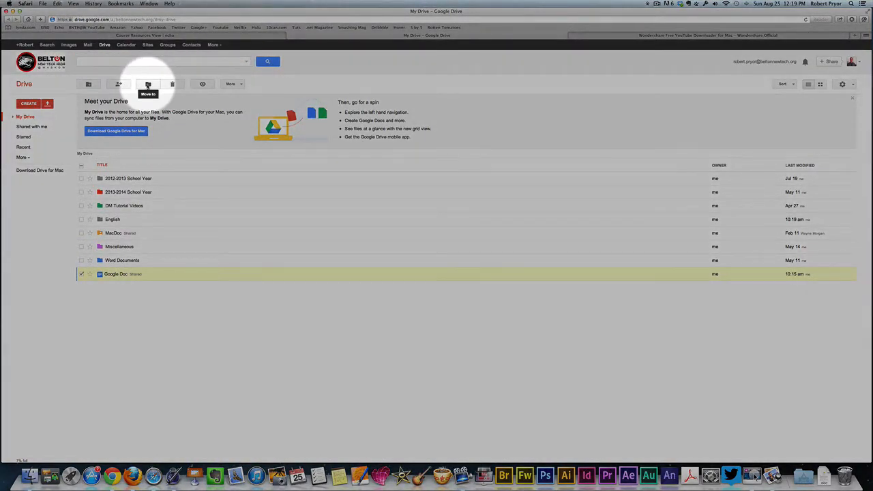
pyautogui.click(148, 85)
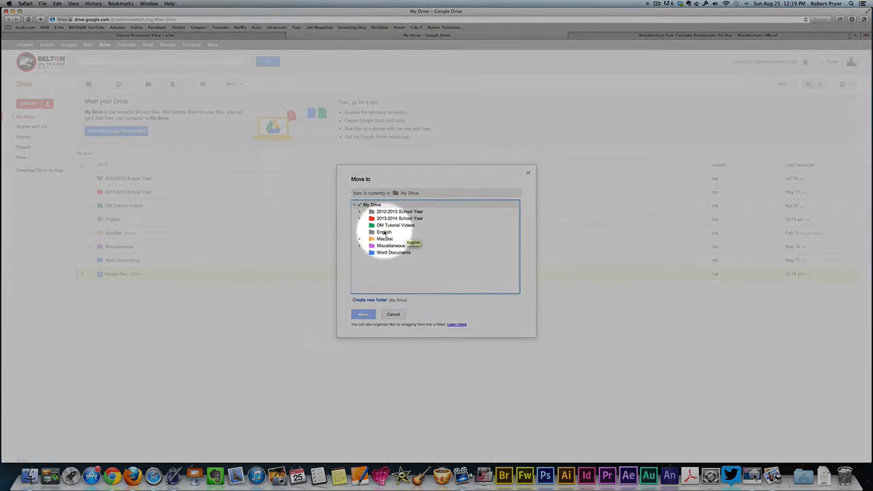
pyautogui.click(384, 233)
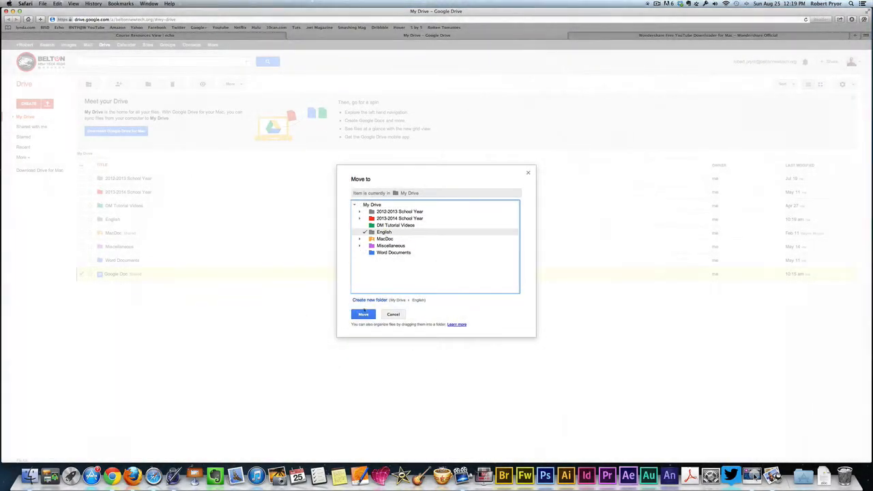
pyautogui.click(363, 314)
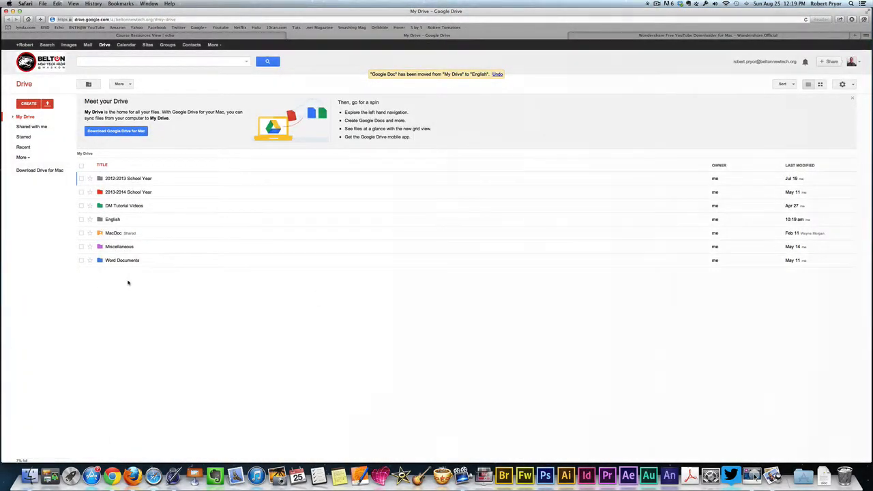
# Open the English folder to check its contents and look over the file types available for creation.
pyautogui.click(117, 282)
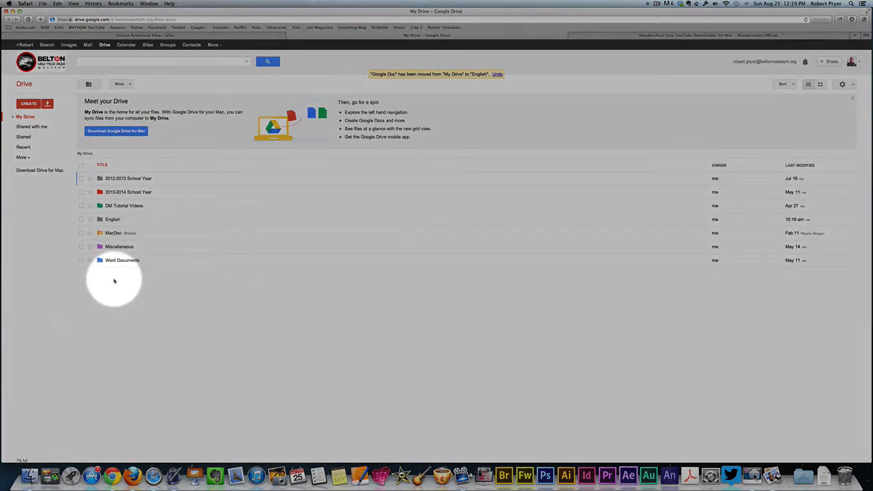
pyautogui.click(113, 219)
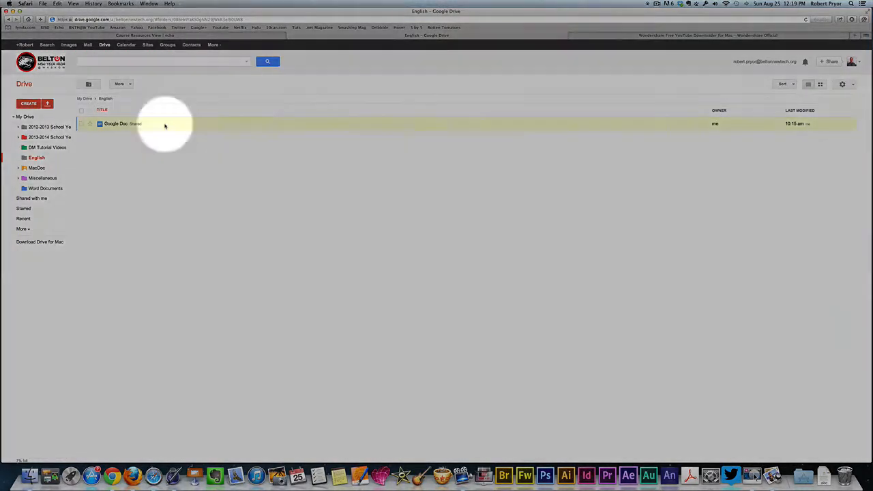
pyautogui.click(29, 103)
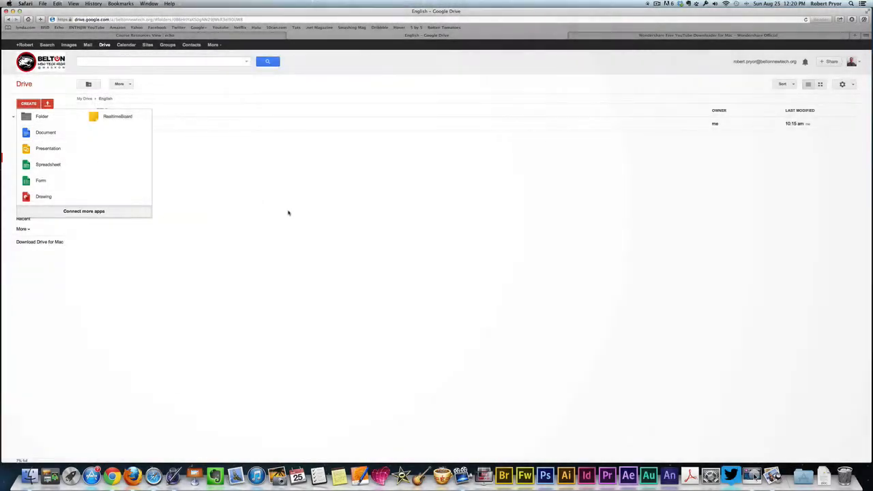
pyautogui.click(288, 212)
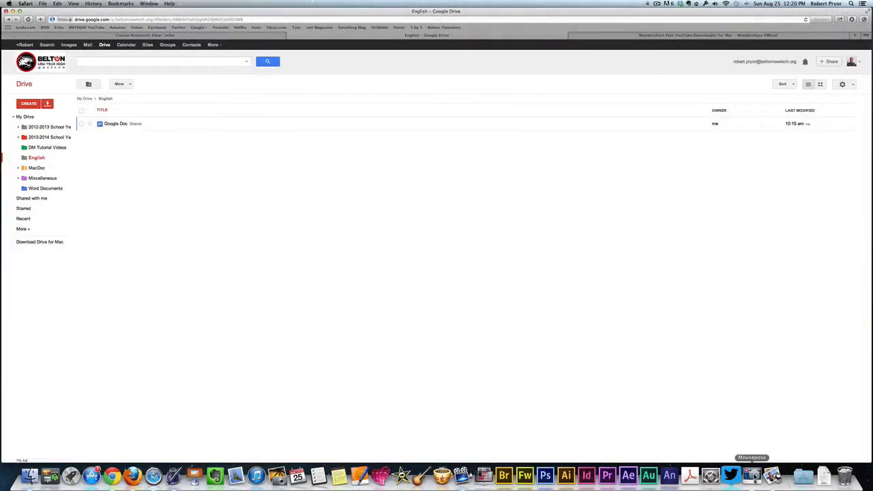
# Consult the rubric PDF in Preview again and switch to the echo course resource page in Safari.
pyautogui.click(772, 475)
pyautogui.click(251, 34)
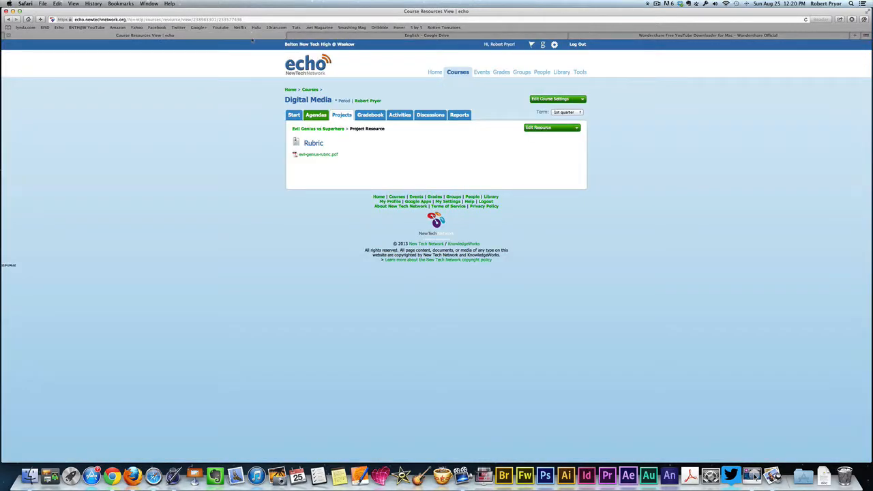